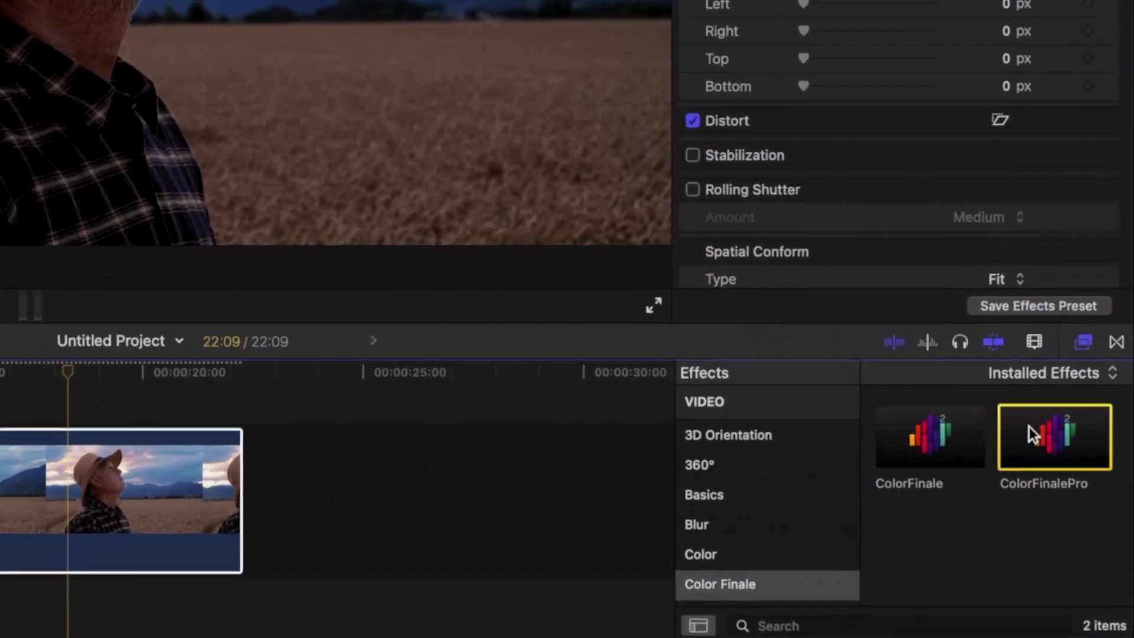
Apply ColorFinalePro to the wheat field clip with Exposure 0,22 and white balance sampled from the sky (5830, tint 8).
{"action": "double_click", "coordinate": [1072, 509]}
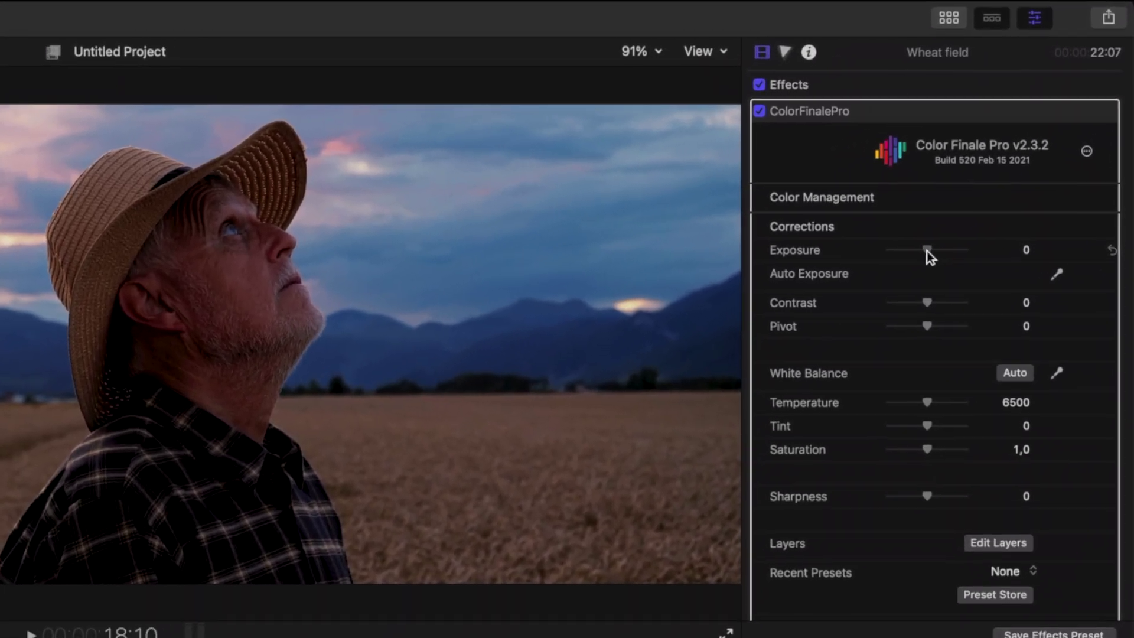
{"action": "left_click_drag", "start_coordinate": [942, 231], "coordinate": [944, 231]}
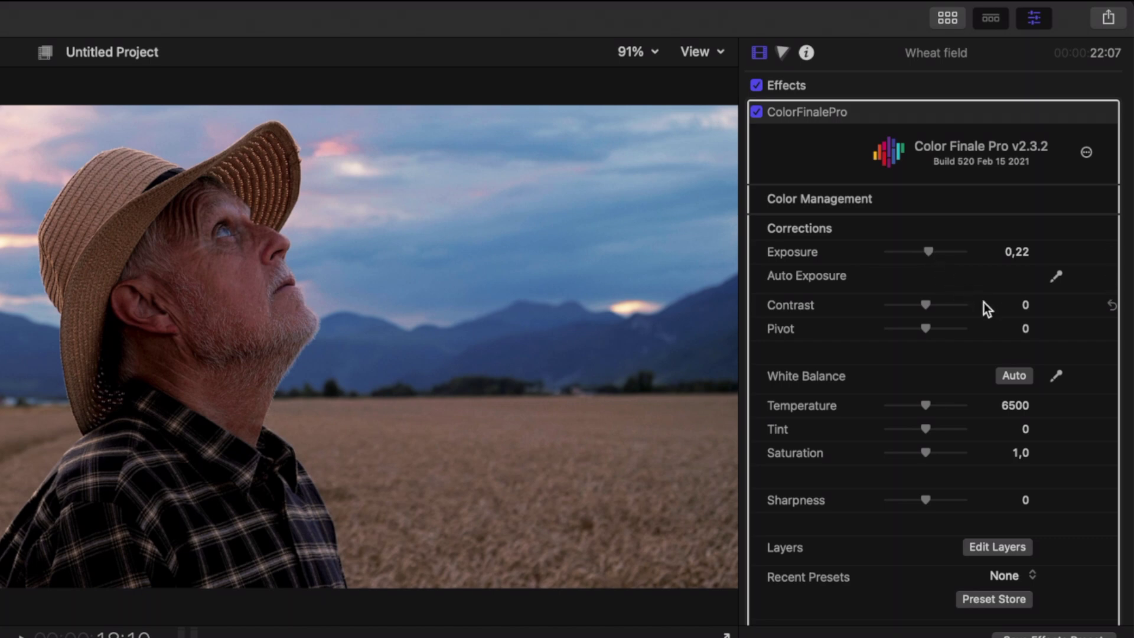
{"action": "left_click", "coordinate": [1056, 375]}
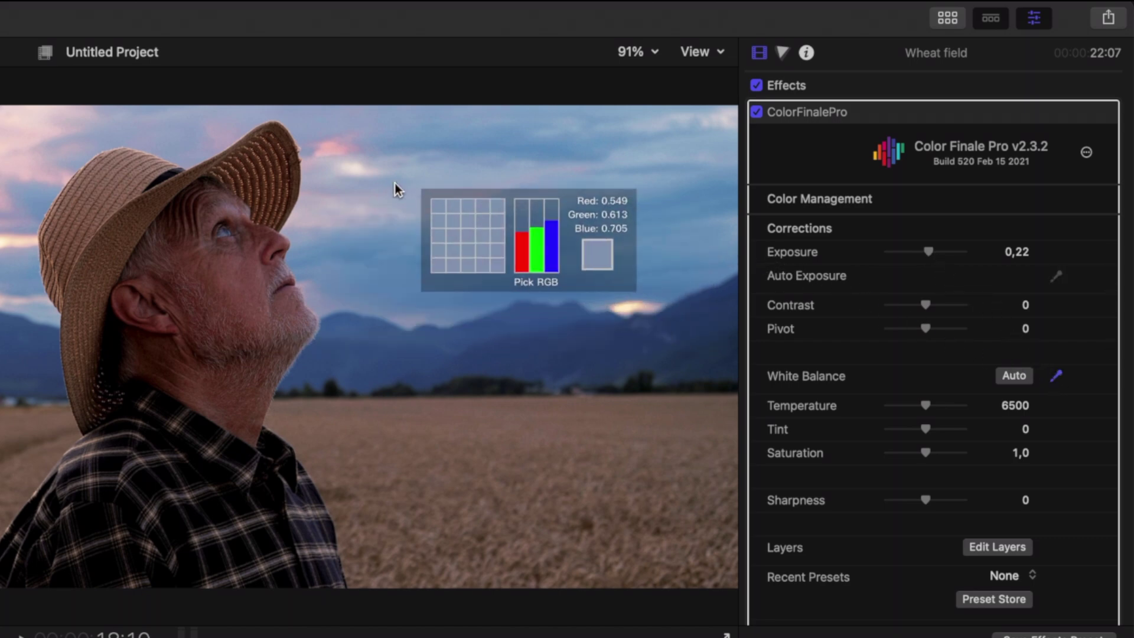
{"action": "left_click", "coordinate": [359, 171]}
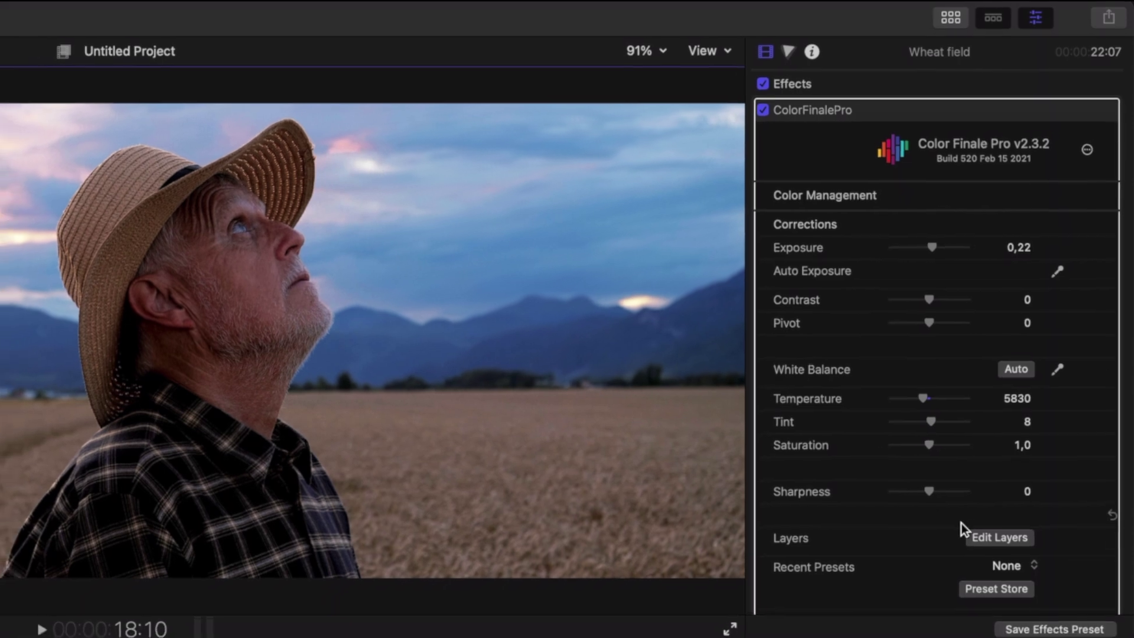
Add Curves and Six Vectors layers, then nudge the red vector's hue and luminosity.
{"action": "left_click", "coordinate": [997, 547]}
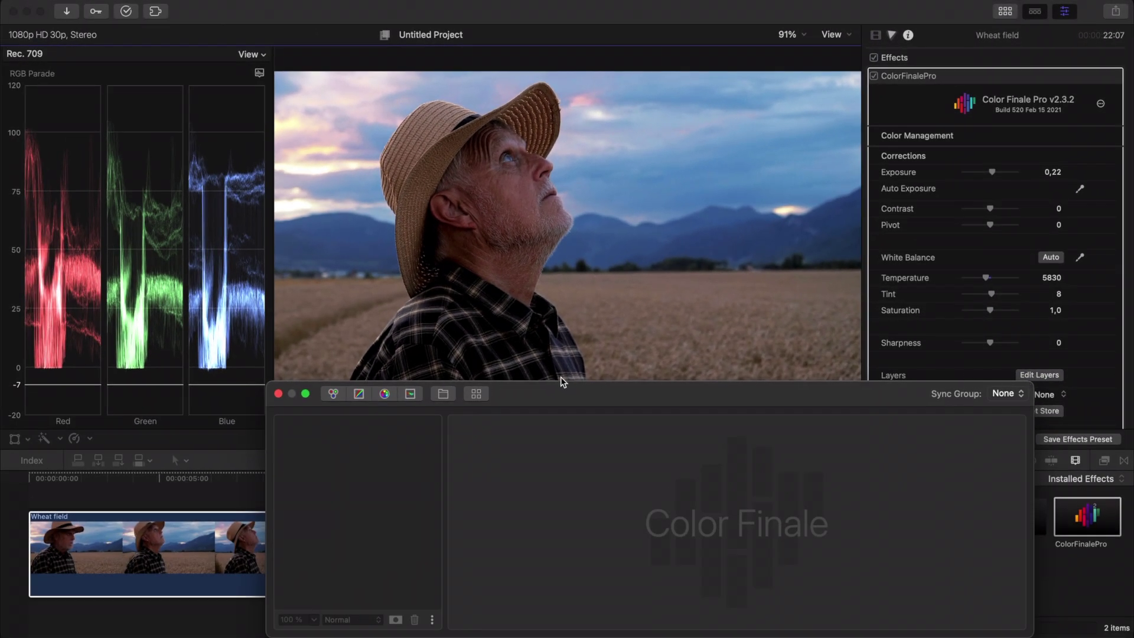
{"action": "left_click", "coordinate": [361, 396]}
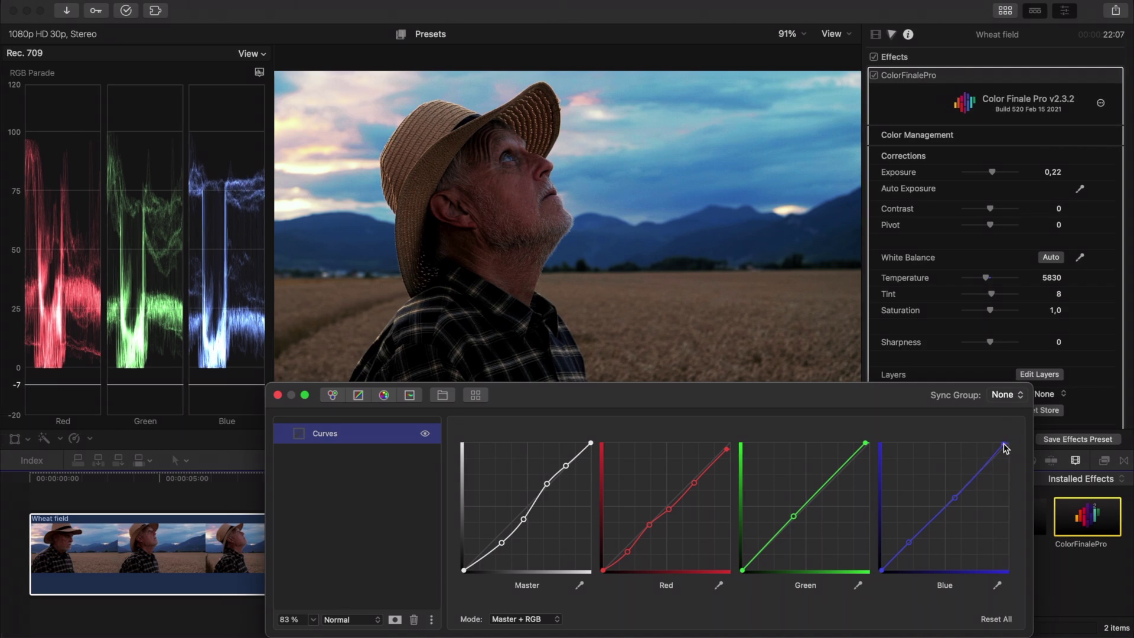
{"action": "left_click", "coordinate": [384, 394]}
{"action": "left_click", "coordinate": [624, 486]}
{"action": "left_click_drag", "start_coordinate": [733, 520], "coordinate": [731, 521]}
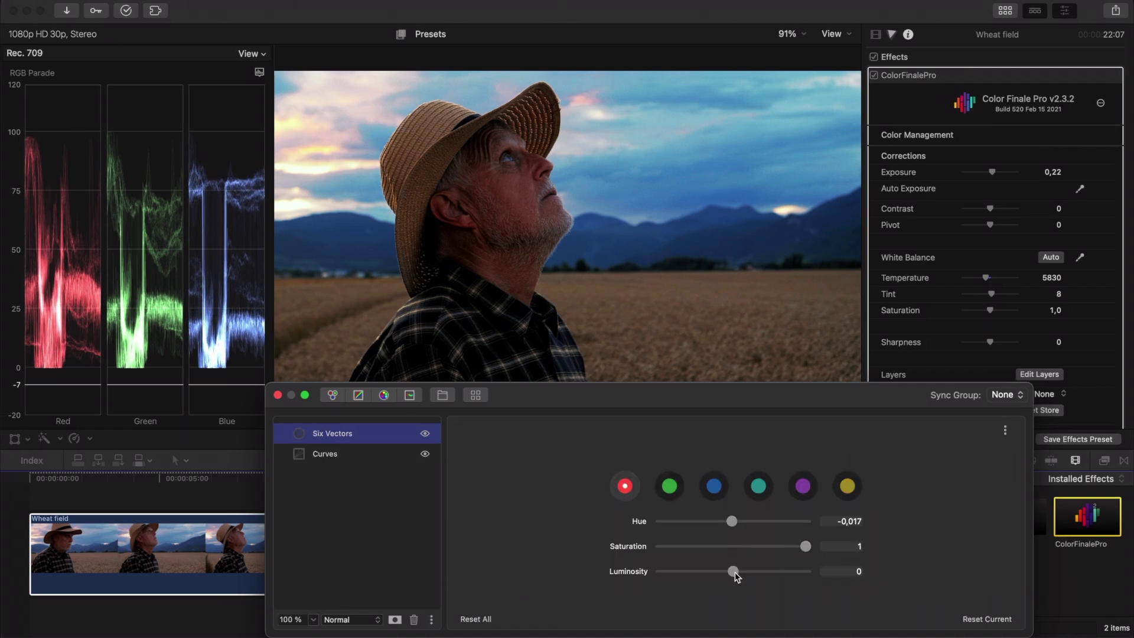
{"action": "left_click_drag", "start_coordinate": [735, 574], "coordinate": [730, 575]}
Shift blue hue to 0,267 with lower saturation, and cyan hue to -0,074 with saturation 0,597.
{"action": "left_click", "coordinate": [713, 485]}
{"action": "left_click_drag", "start_coordinate": [732, 521], "coordinate": [752, 520]}
{"action": "left_click_drag", "start_coordinate": [805, 546], "coordinate": [717, 574]}
{"action": "left_click", "coordinate": [759, 485]}
{"action": "left_click_drag", "start_coordinate": [733, 521], "coordinate": [776, 547]}
{"action": "left_click_drag", "start_coordinate": [733, 571], "coordinate": [729, 572]}
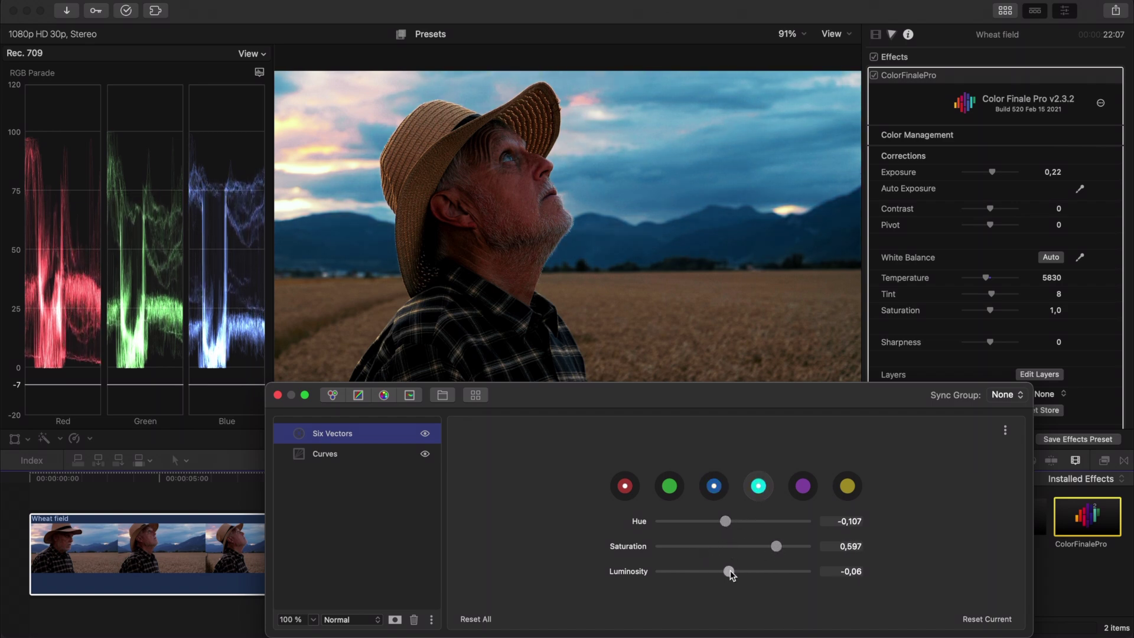
Set purple to hue 0,711, fully desaturated and darker; yellow to hue -0,235 at maximum saturation.
{"action": "left_click", "coordinate": [802, 485]}
{"action": "left_click_drag", "start_coordinate": [732, 521], "coordinate": [784, 521]}
{"action": "left_click_drag", "start_coordinate": [732, 545], "coordinate": [660, 546]}
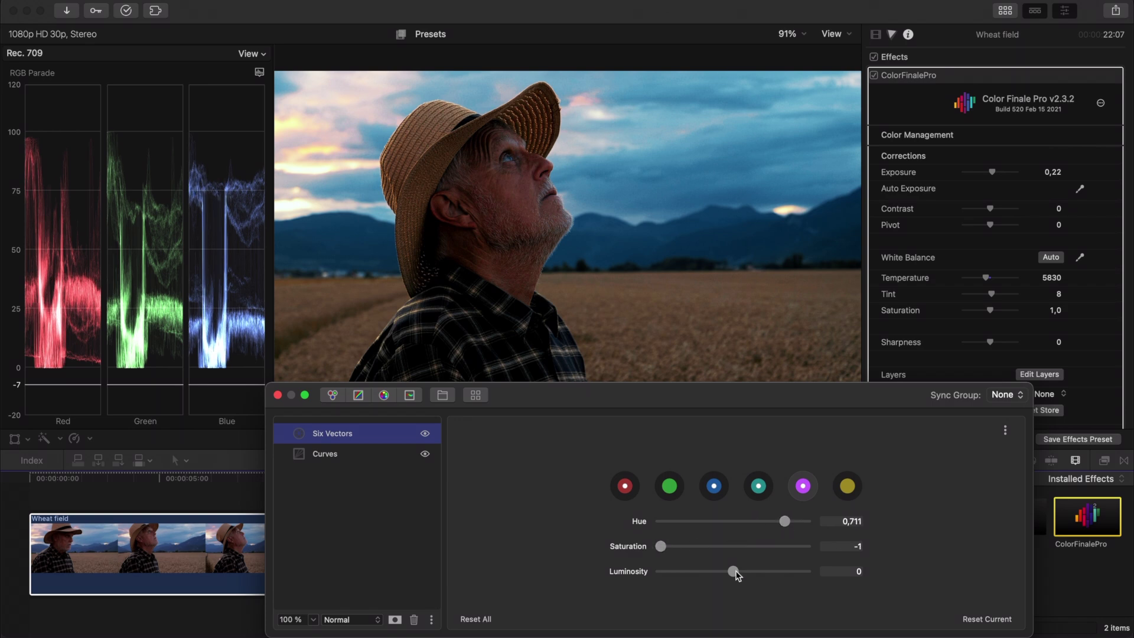
{"action": "left_click_drag", "start_coordinate": [735, 573], "coordinate": [729, 571]}
{"action": "left_click", "coordinate": [847, 486]}
{"action": "left_click_drag", "start_coordinate": [733, 521], "coordinate": [716, 522]}
{"action": "left_click_drag", "start_coordinate": [733, 545], "coordinate": [822, 550]}
{"action": "left_click_drag", "start_coordinate": [733, 571], "coordinate": [731, 577]}
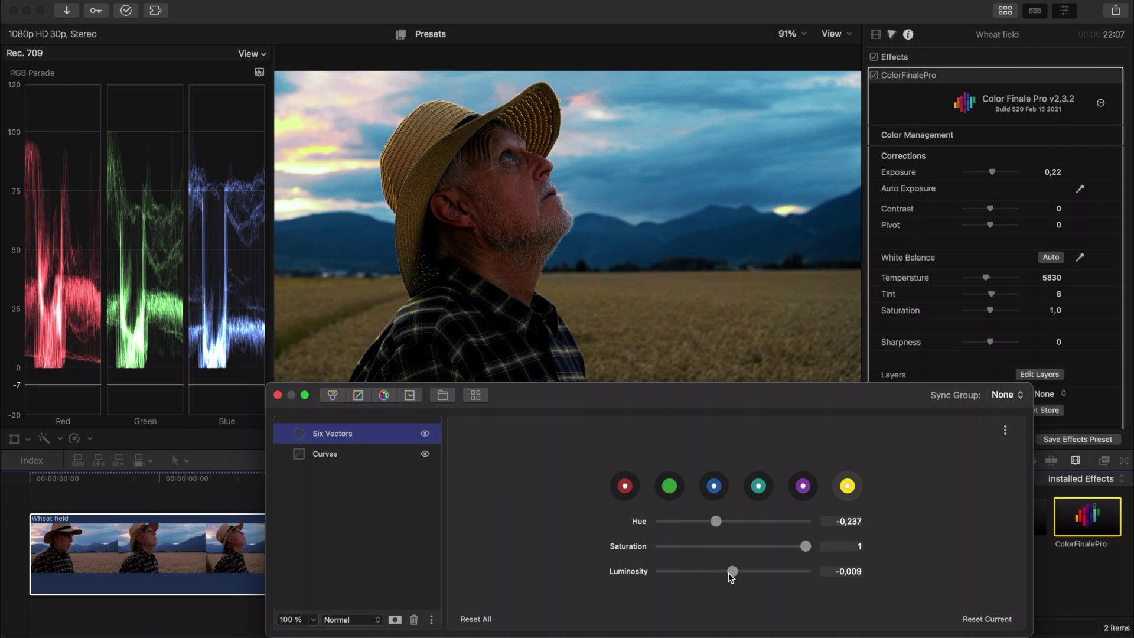
Add an HSL Curves layer with two Hue vs Hue points and a Color Wheels layer with slightly brighter gain.
{"action": "left_click", "coordinate": [409, 394]}
{"action": "left_click", "coordinate": [529, 527], "text": "super"}
{"action": "left_click", "coordinate": [597, 527], "text": "super"}
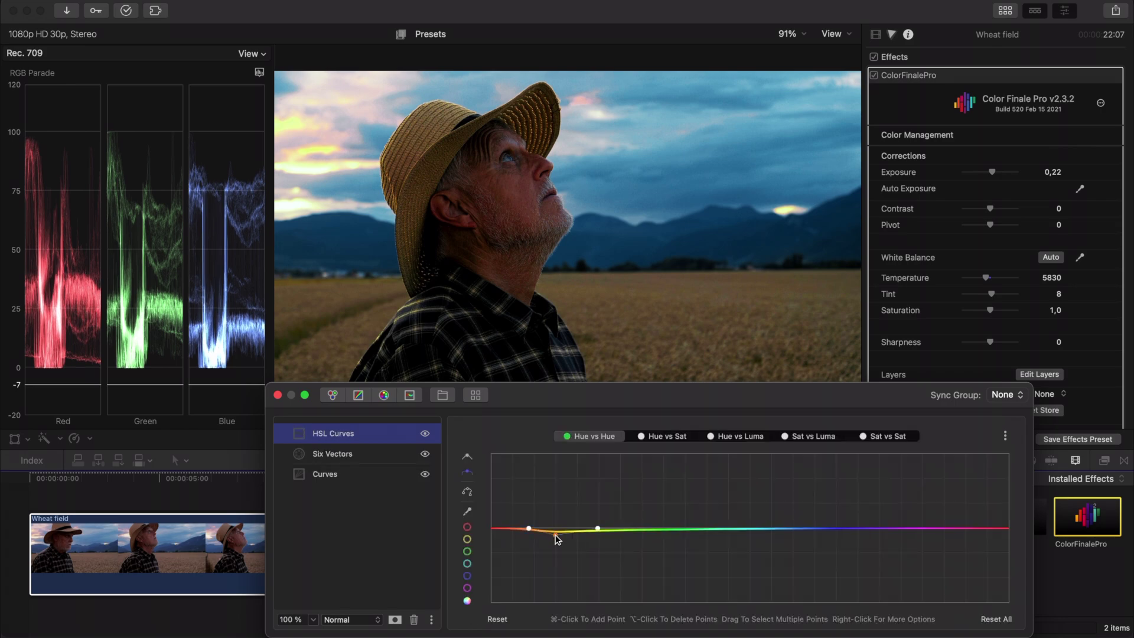
{"action": "left_click", "coordinate": [332, 394]}
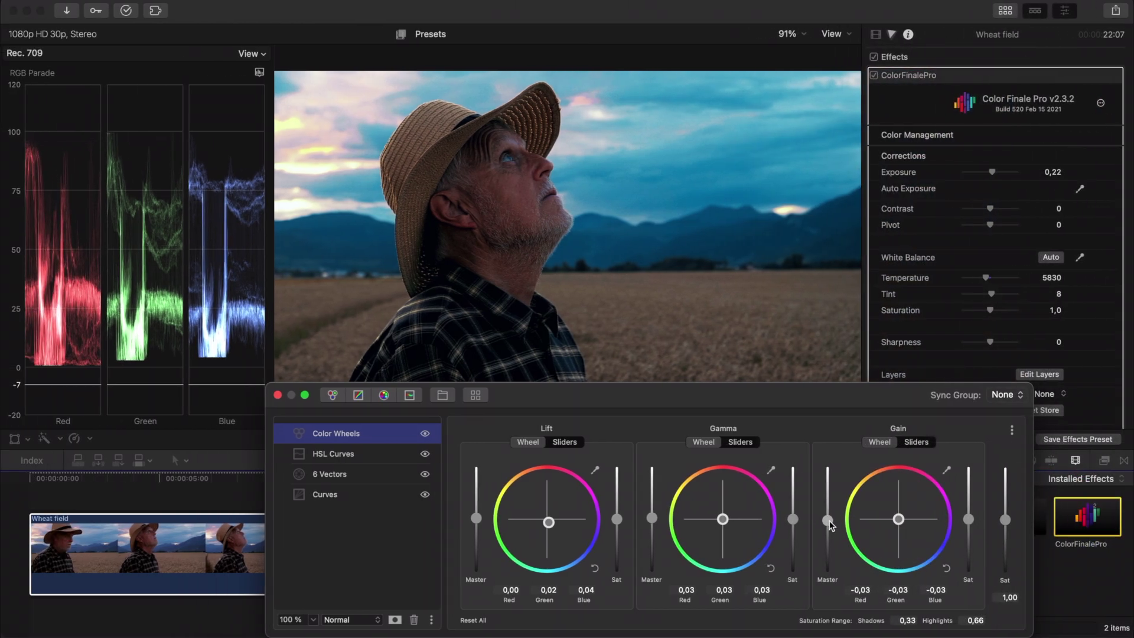
{"action": "left_click_drag", "start_coordinate": [829, 525], "coordinate": [830, 522]}
Select all four layers and create a new preset group named 'Custom presets'.
{"action": "left_click", "coordinate": [413, 531]}
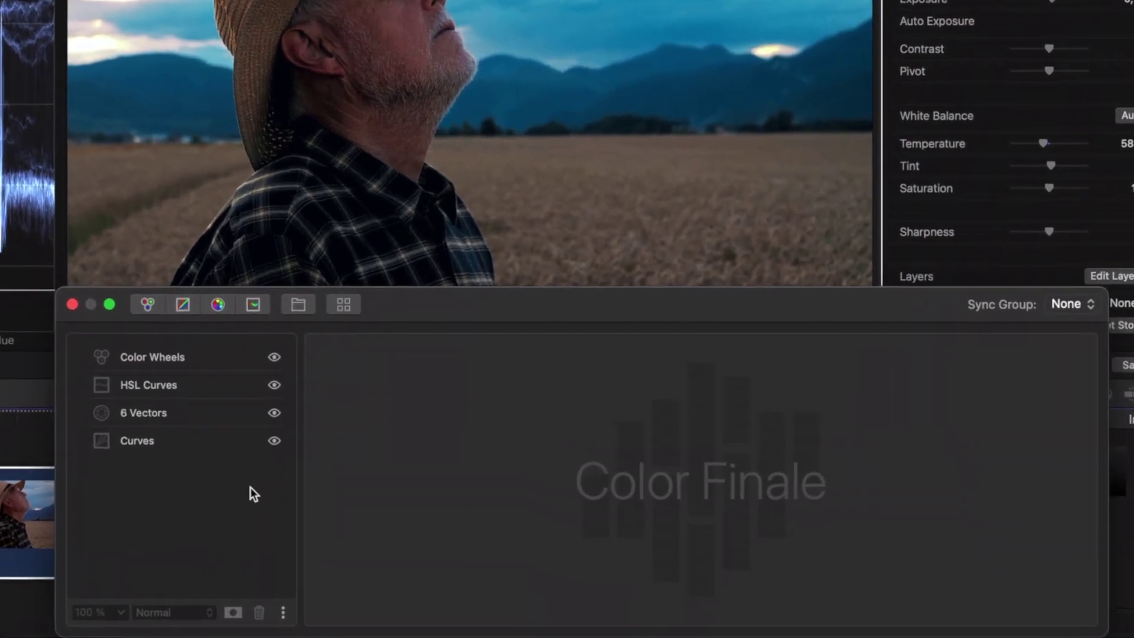
{"action": "left_click_drag", "start_coordinate": [408, 534], "coordinate": [387, 462]}
{"action": "left_click", "coordinate": [183, 341], "text": "shift"}
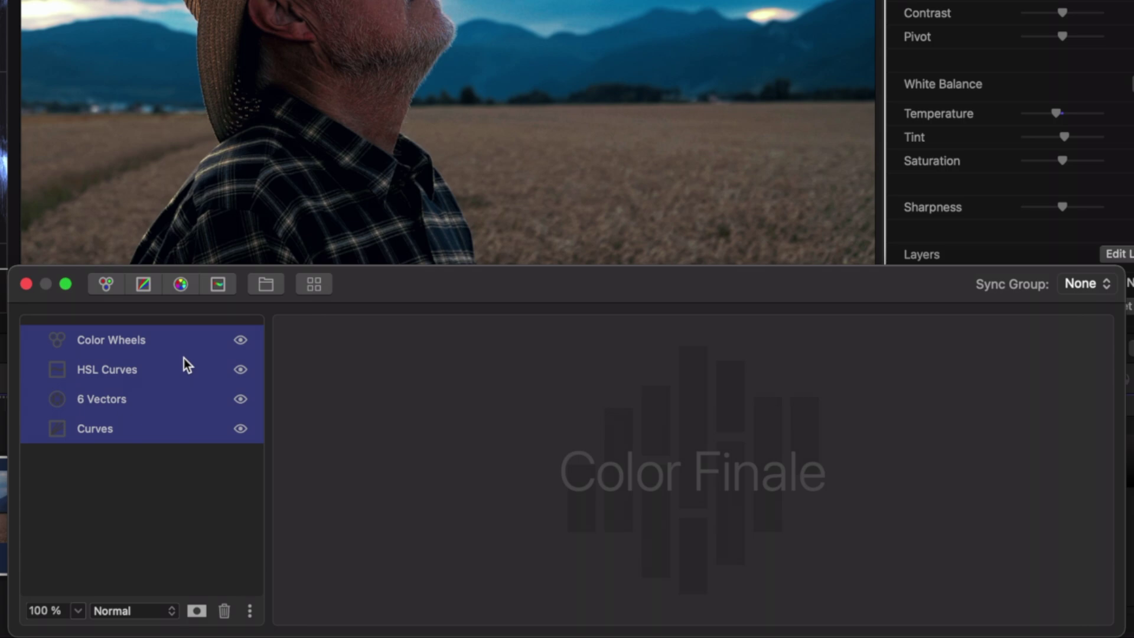
{"action": "left_click", "coordinate": [252, 611]}
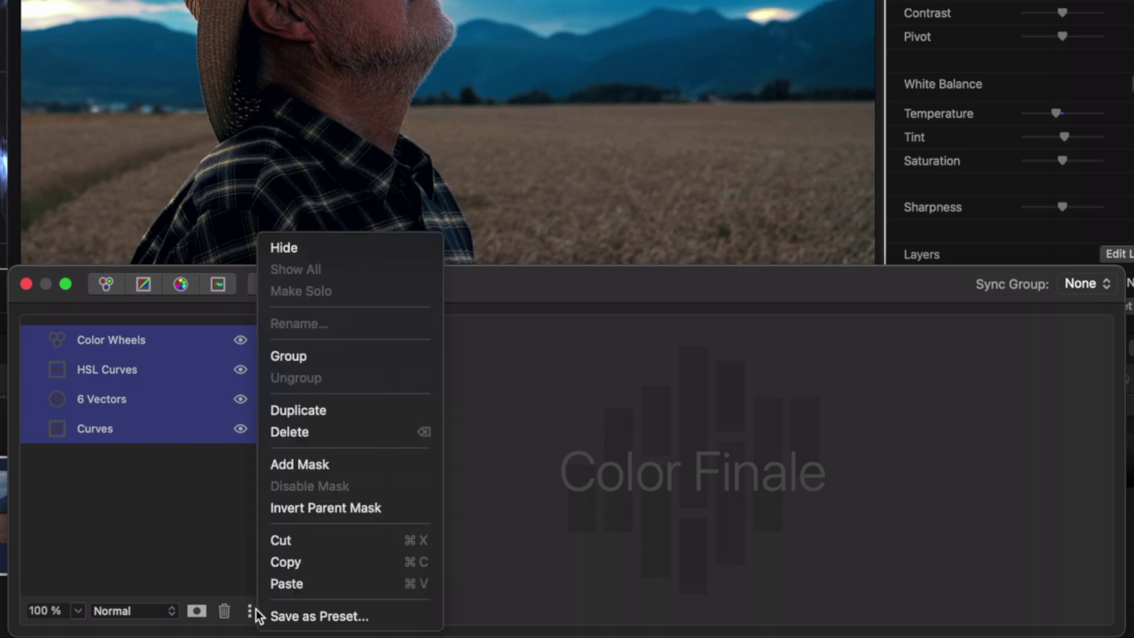
{"action": "left_click", "coordinate": [294, 617]}
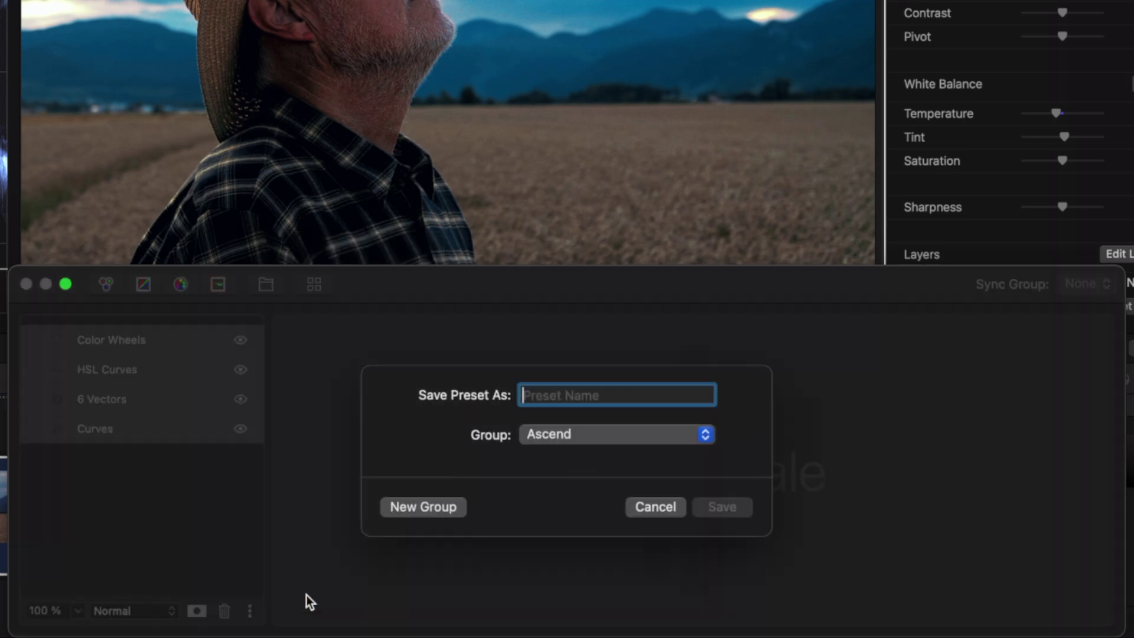
{"action": "left_click", "coordinate": [420, 512]}
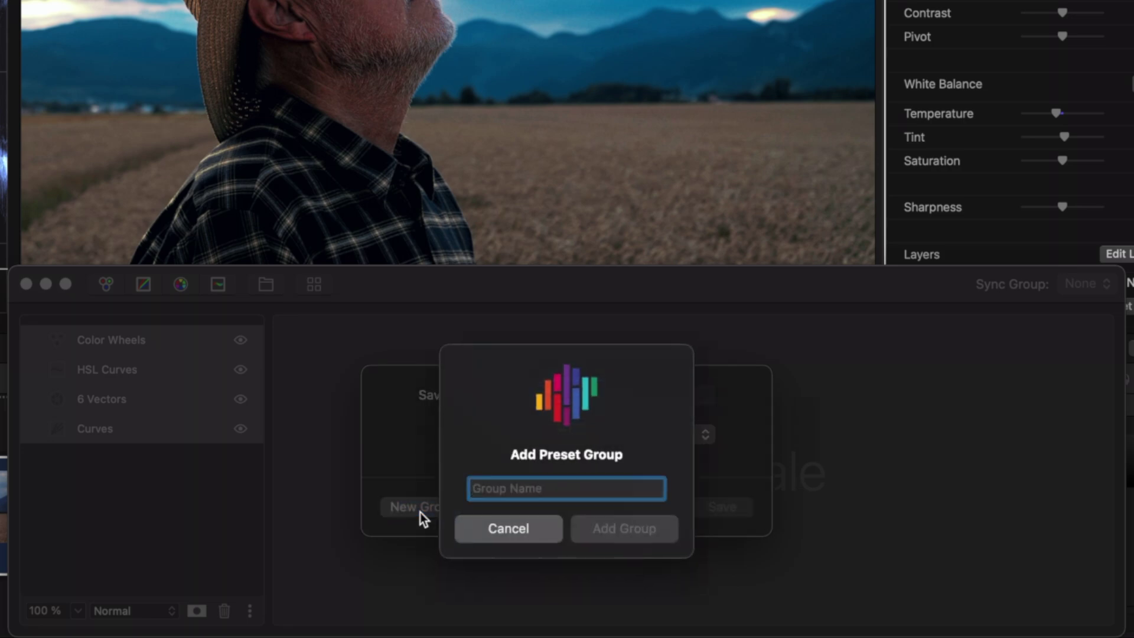
{"action": "type", "text": "Cus"}
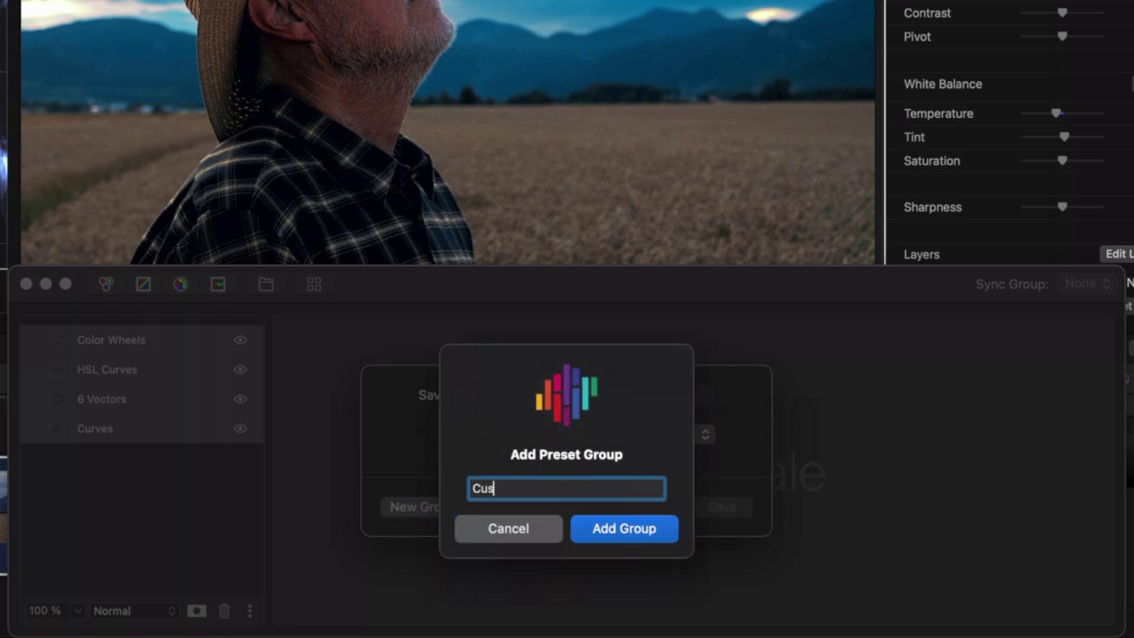
{"action": "type", "text": "tom presets"}
{"action": "left_click", "coordinate": [629, 535]}
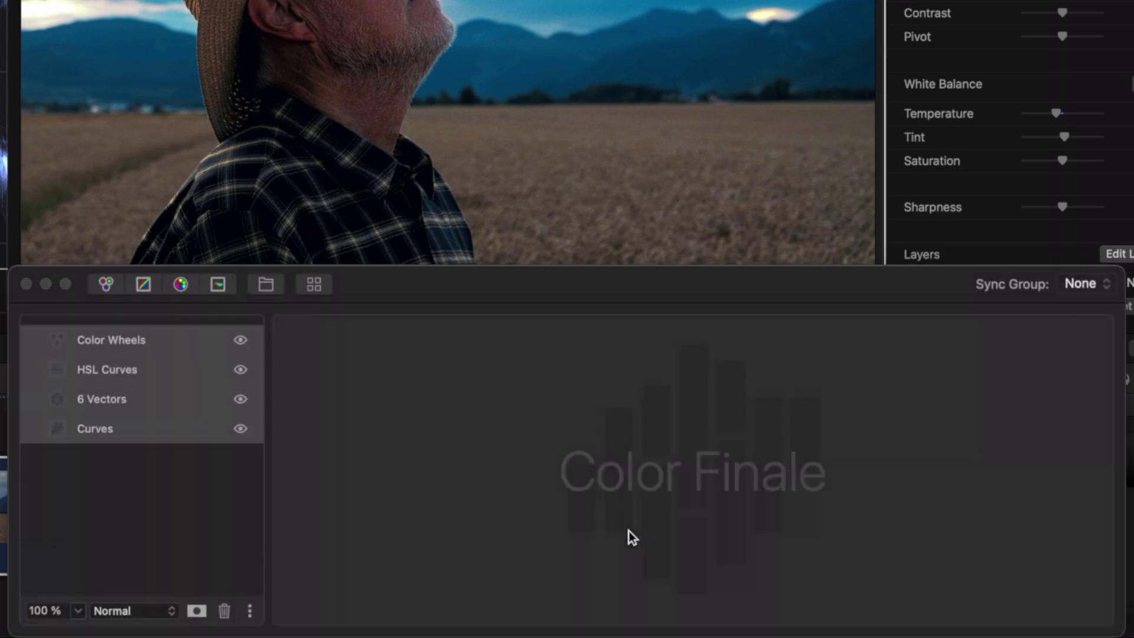
Save the four-layer stack as Custom_preset_1 in the Custom presets group.
{"action": "left_click", "coordinate": [252, 609]}
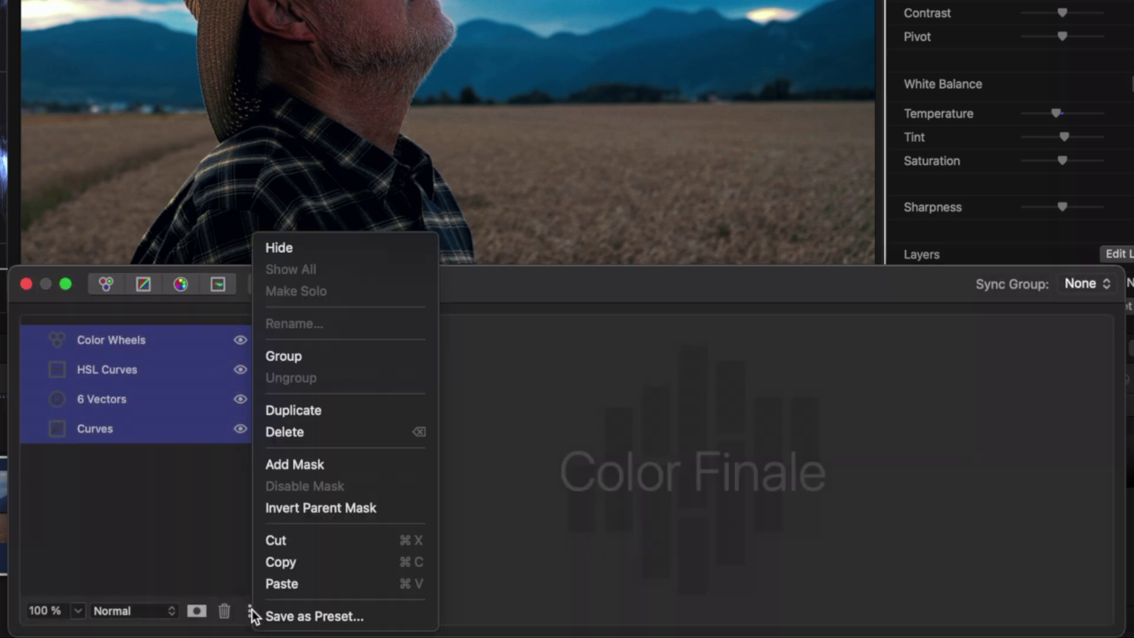
{"action": "left_click", "coordinate": [282, 617]}
{"action": "left_click", "coordinate": [593, 433]}
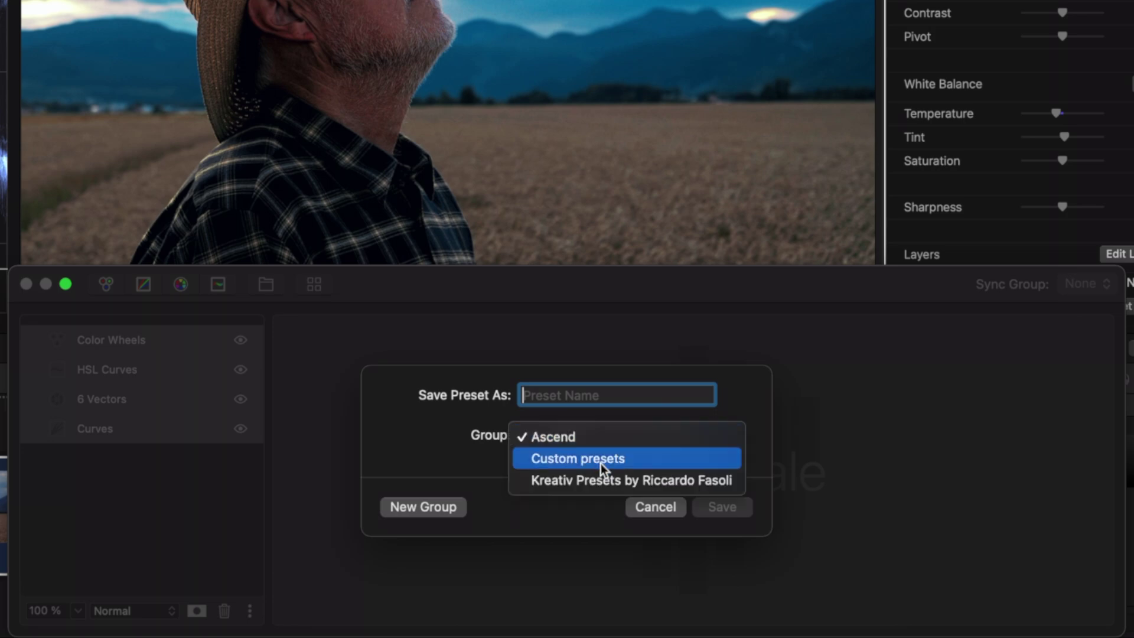
{"action": "left_click", "coordinate": [653, 462]}
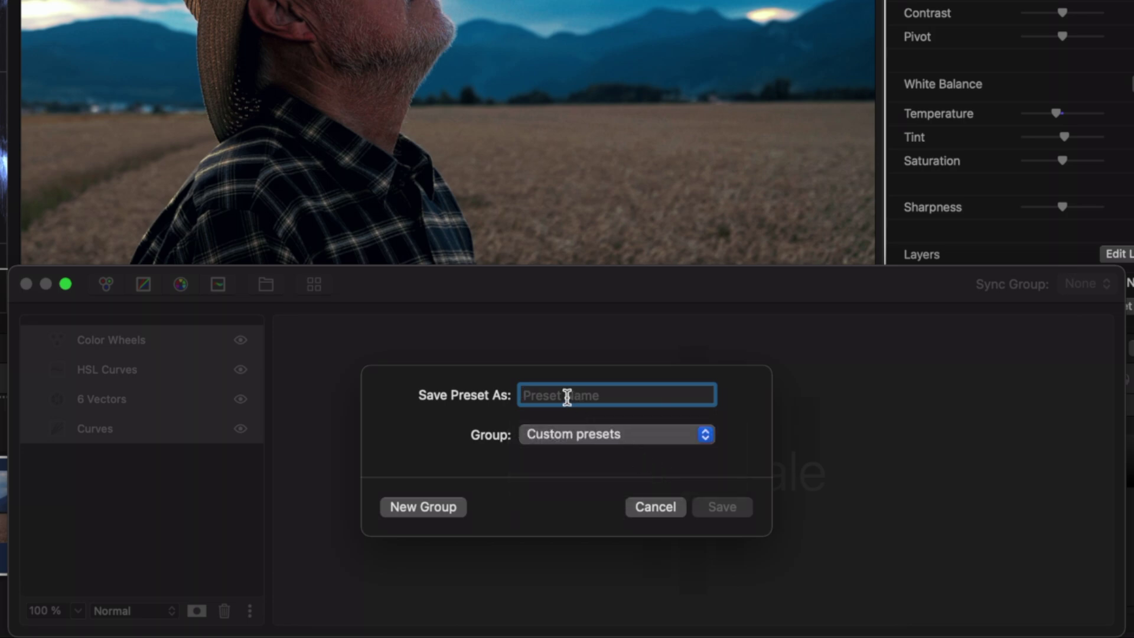
{"action": "type", "text": "Custom"}
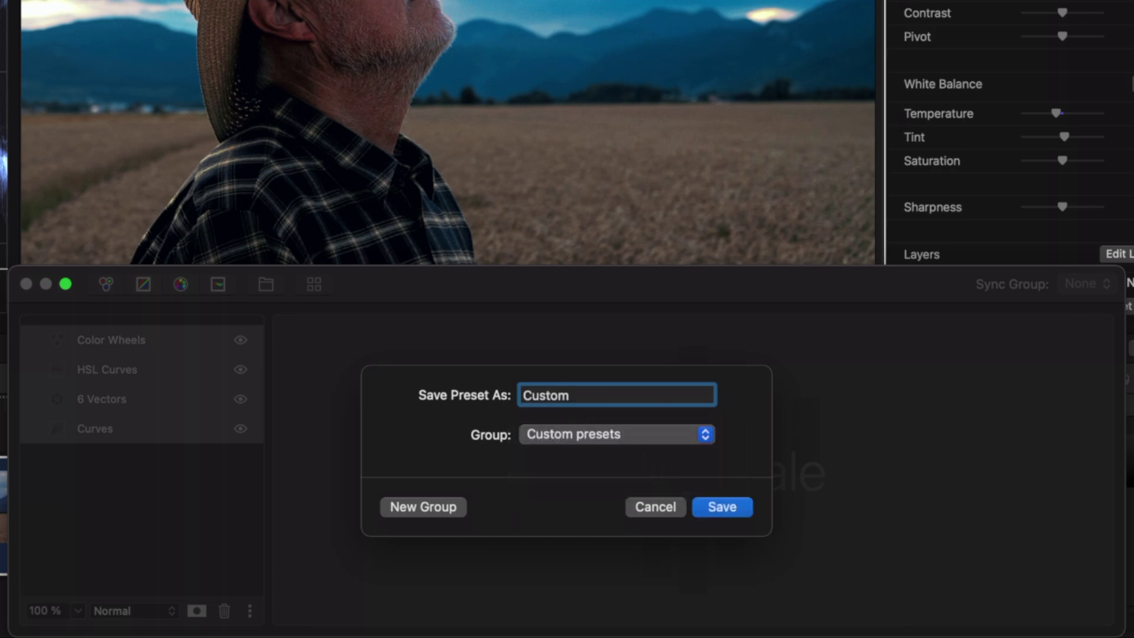
{"action": "type", "text": "_preset_1"}
{"action": "left_click", "coordinate": [708, 506]}
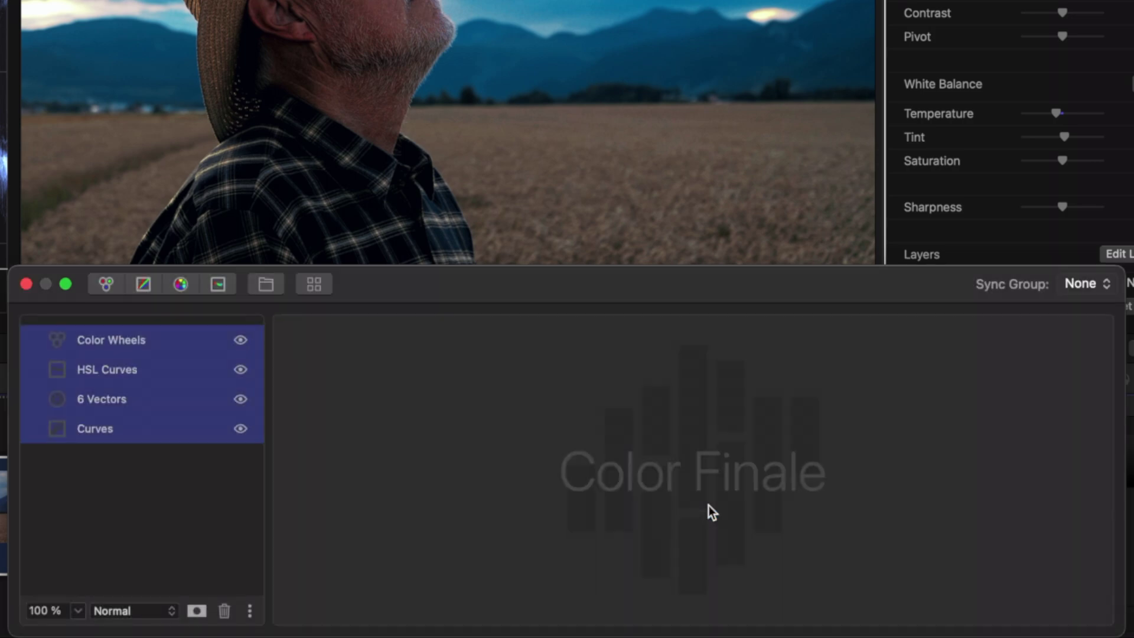
Delete all four layers from the Wheat field clip's stack.
{"action": "left_click", "coordinate": [182, 474]}
{"action": "key", "text": "cmd+a"}
{"action": "key", "text": "Delete"}
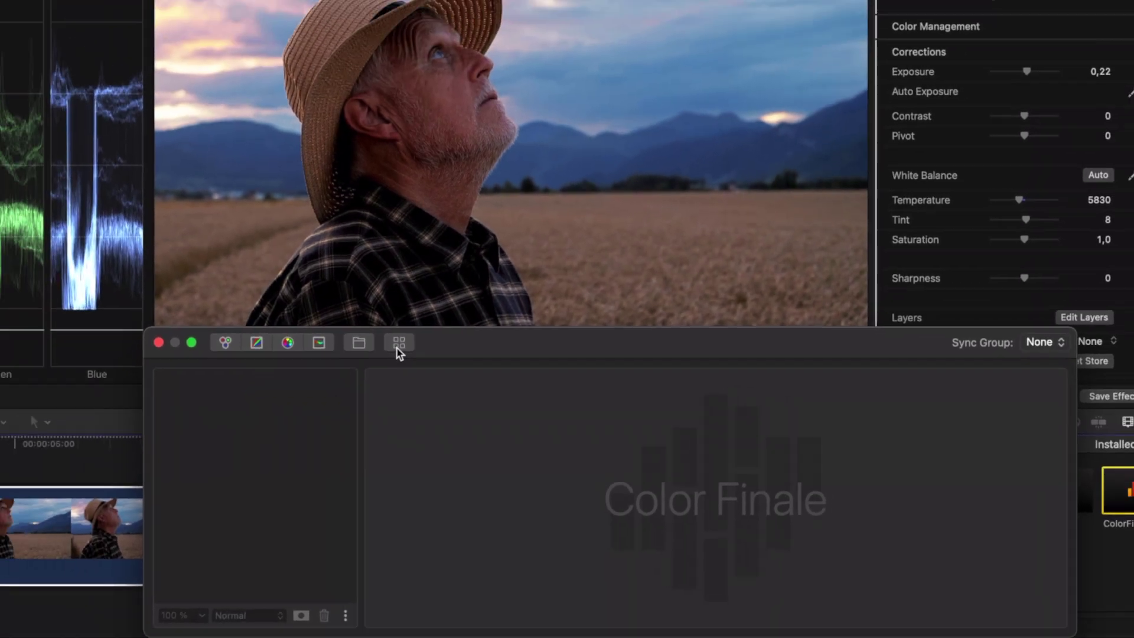
Insert Custom_preset_1 from the Custom presets group, then hide it to compare.
{"action": "left_click", "coordinate": [314, 284]}
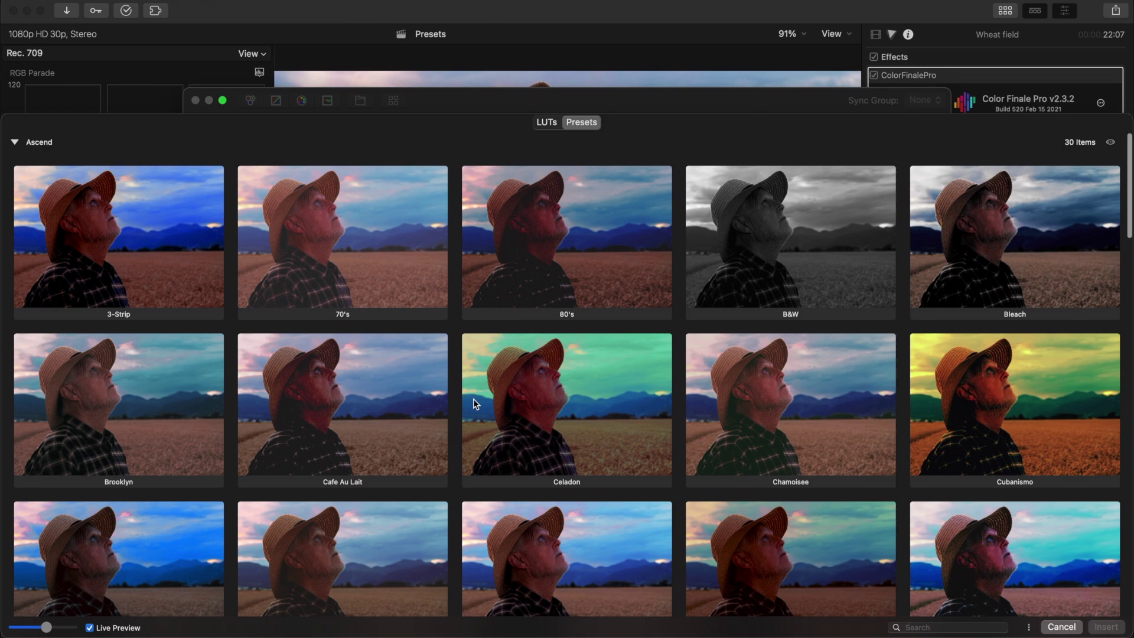
{"action": "scroll", "coordinate": [473, 398], "scroll_direction": "down", "scroll_amount": 10}
{"action": "scroll", "coordinate": [473, 399], "scroll_direction": "down", "scroll_amount": 5}
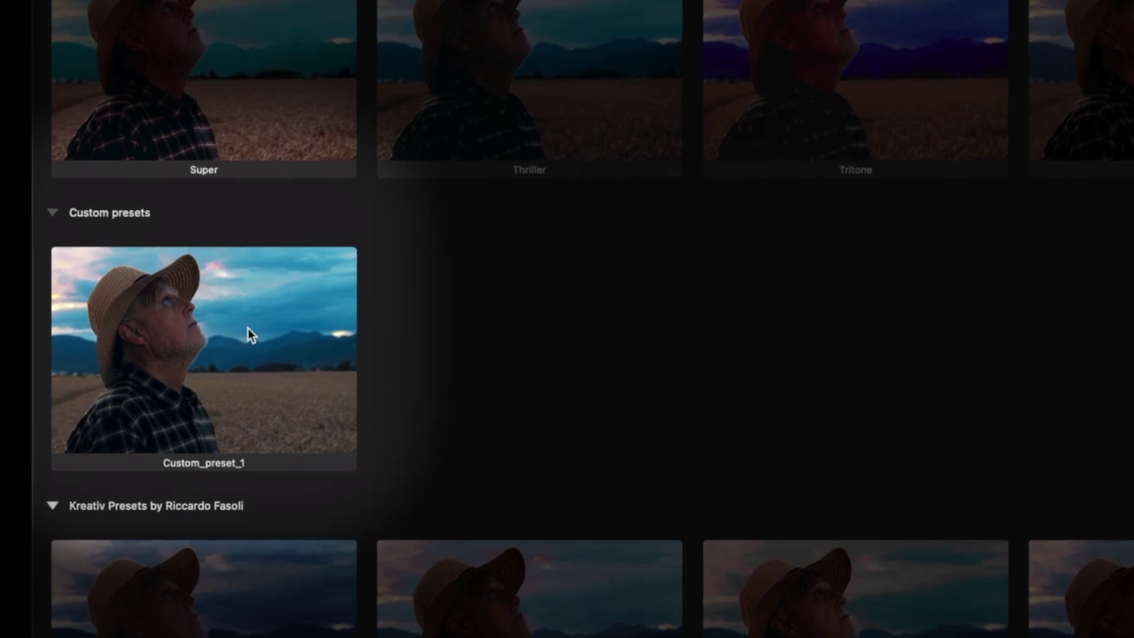
{"action": "left_click", "coordinate": [248, 328]}
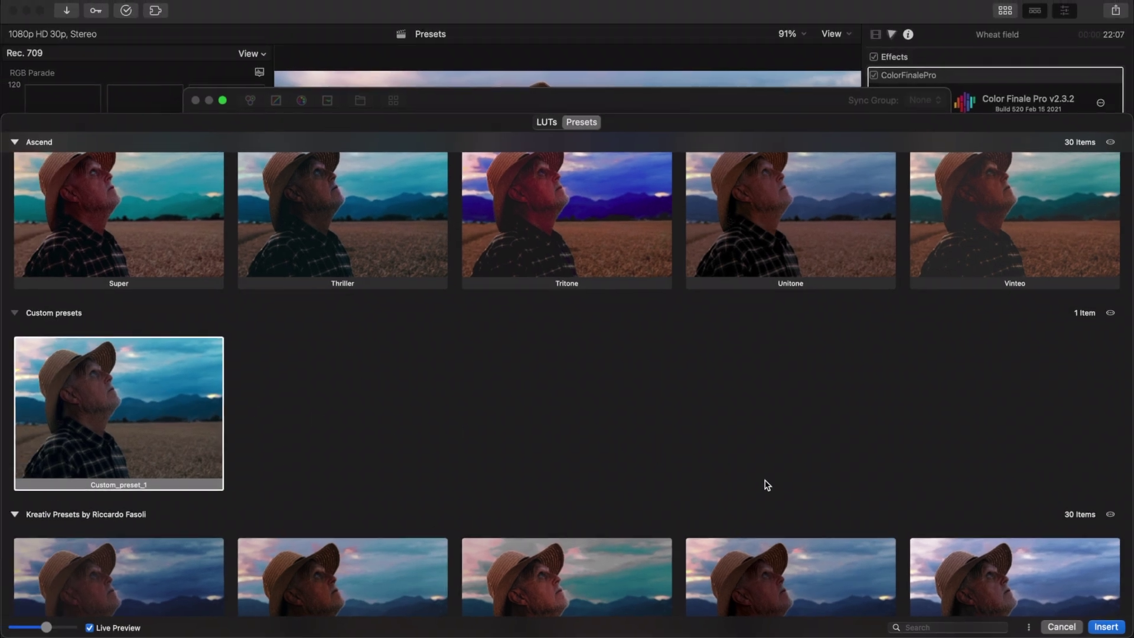
{"action": "left_click", "coordinate": [1105, 627]}
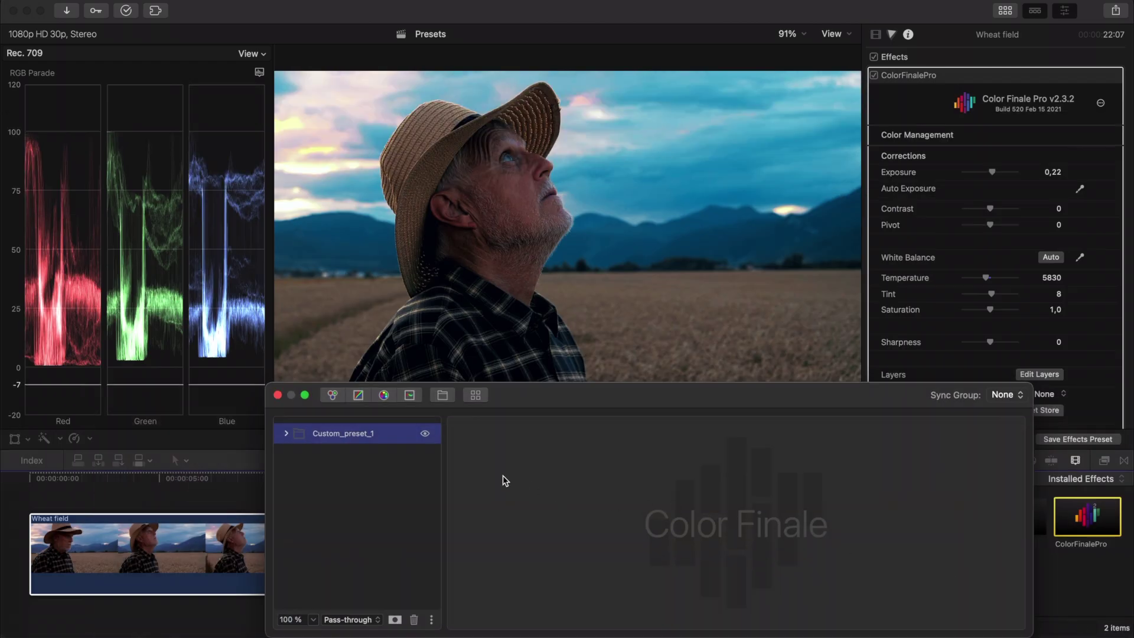
{"action": "left_click", "coordinate": [425, 435]}
Re-enable the Wheat field grade and insert Custom_preset_1 on the Man clip.
{"action": "left_click", "coordinate": [425, 435]}
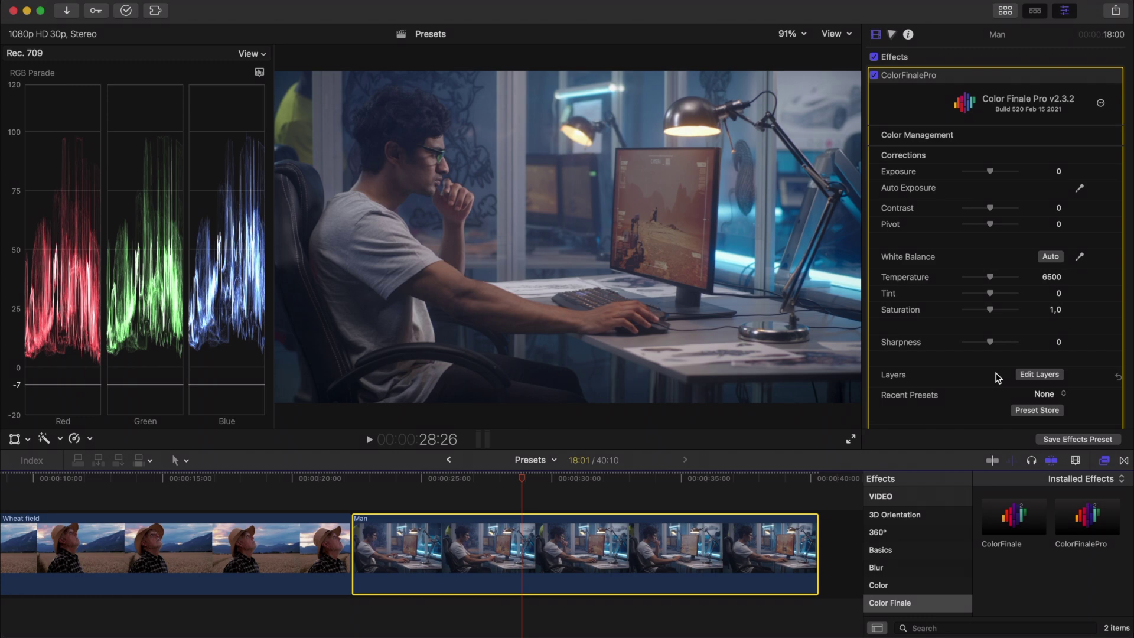
{"action": "left_click", "coordinate": [1027, 375]}
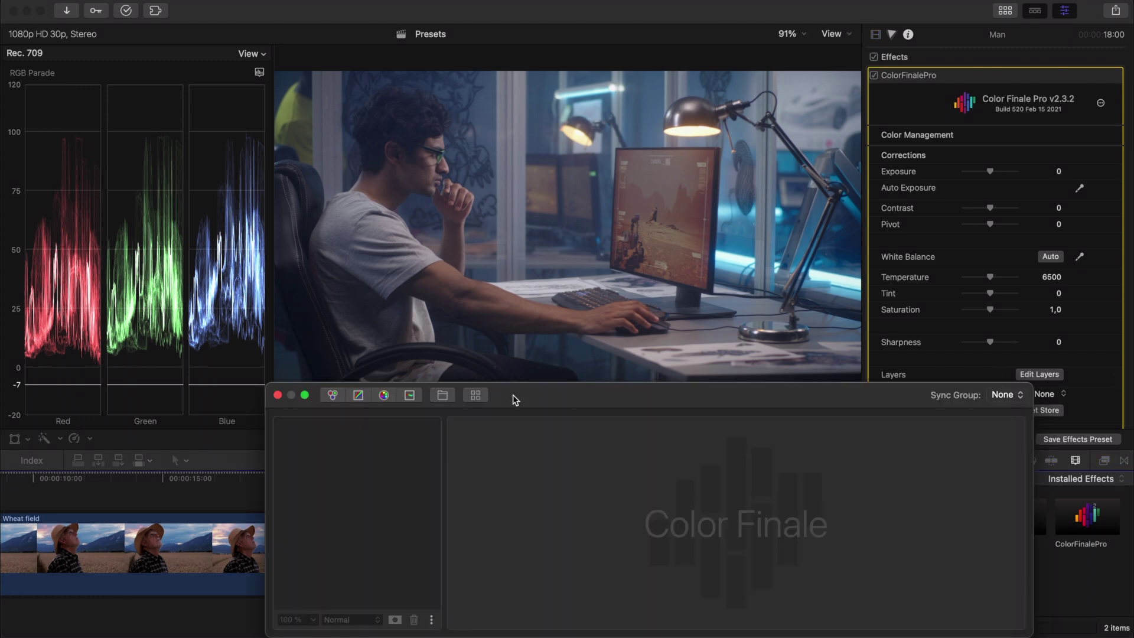
{"action": "left_click", "coordinate": [476, 395]}
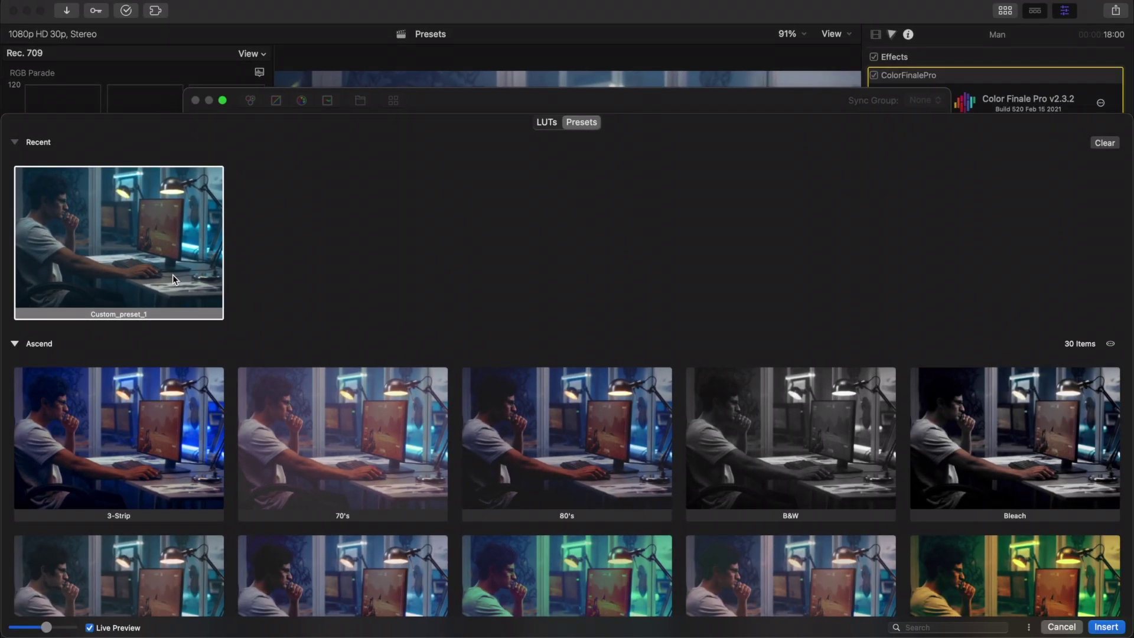
{"action": "scroll", "coordinate": [172, 275], "scroll_direction": "down", "scroll_amount": 15}
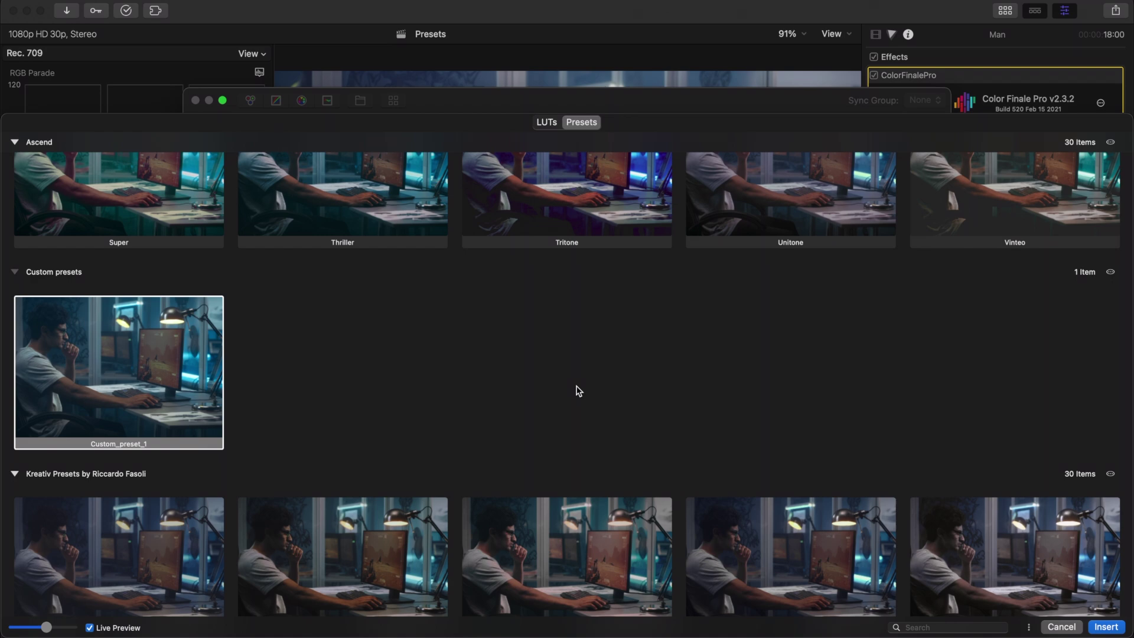
{"action": "left_click", "coordinate": [1105, 627]}
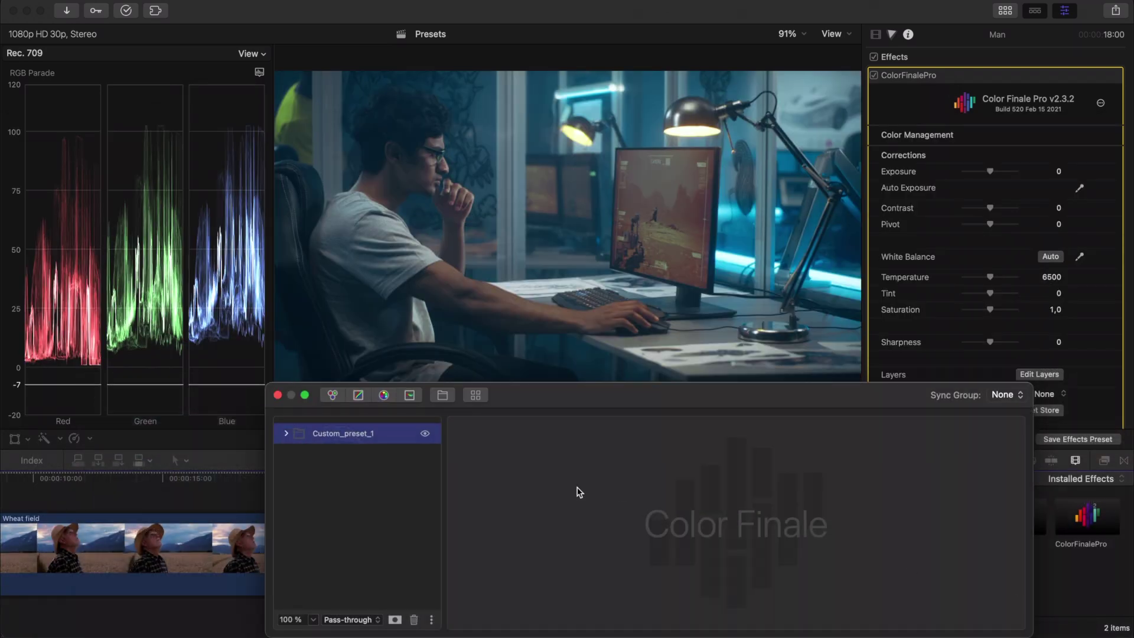
Expand Custom_preset_1 and inspect its Color Wheels, HSL Curves, 6 Vectors and Curves layers.
{"action": "left_click", "coordinate": [287, 433]}
{"action": "left_click", "coordinate": [329, 455]}
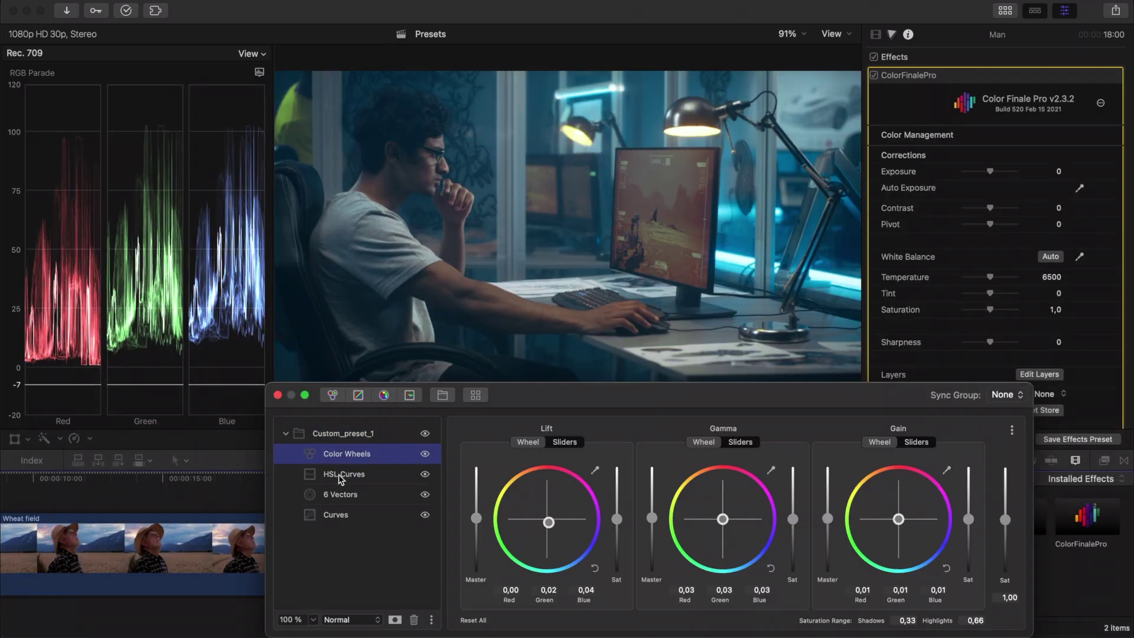
{"action": "left_click", "coordinate": [341, 476]}
{"action": "left_click", "coordinate": [341, 495]}
{"action": "left_click", "coordinate": [338, 515]}
{"action": "left_click", "coordinate": [291, 437]}
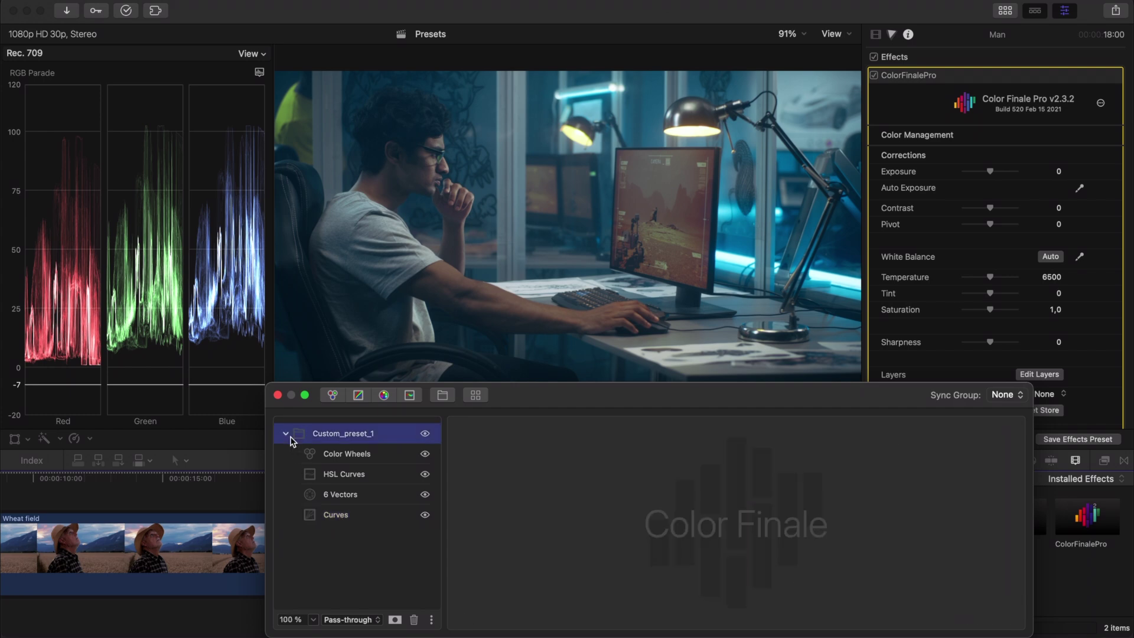
{"action": "left_click", "coordinate": [285, 436]}
Toggle the Custom_preset_1 grade off and on to compare, leaving it off.
{"action": "left_click", "coordinate": [426, 435]}
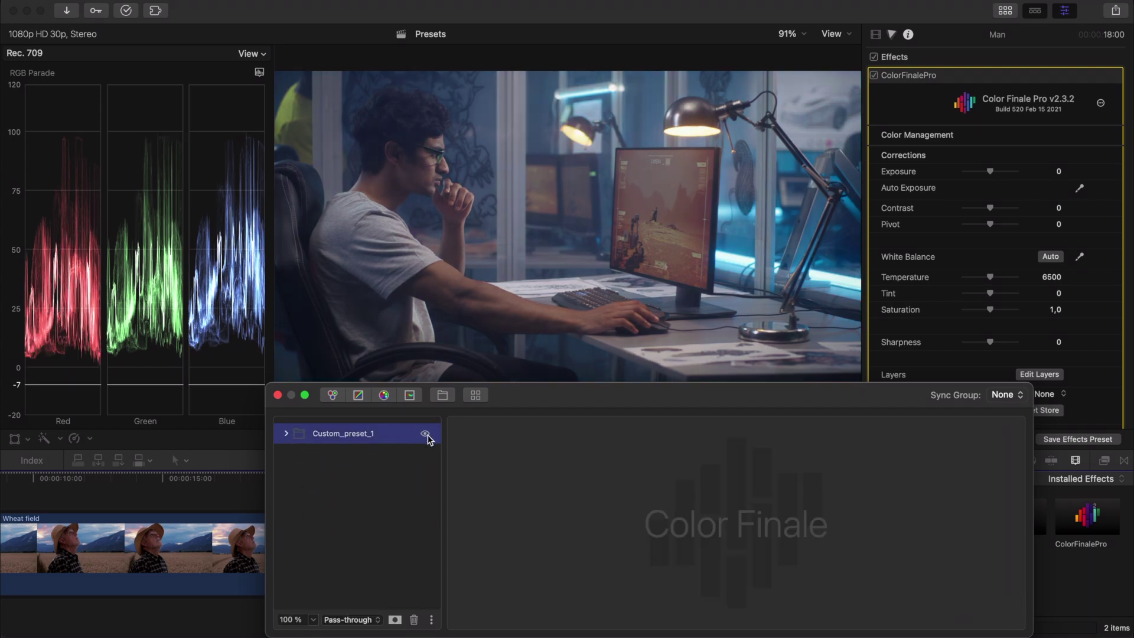
{"action": "left_click", "coordinate": [425, 435]}
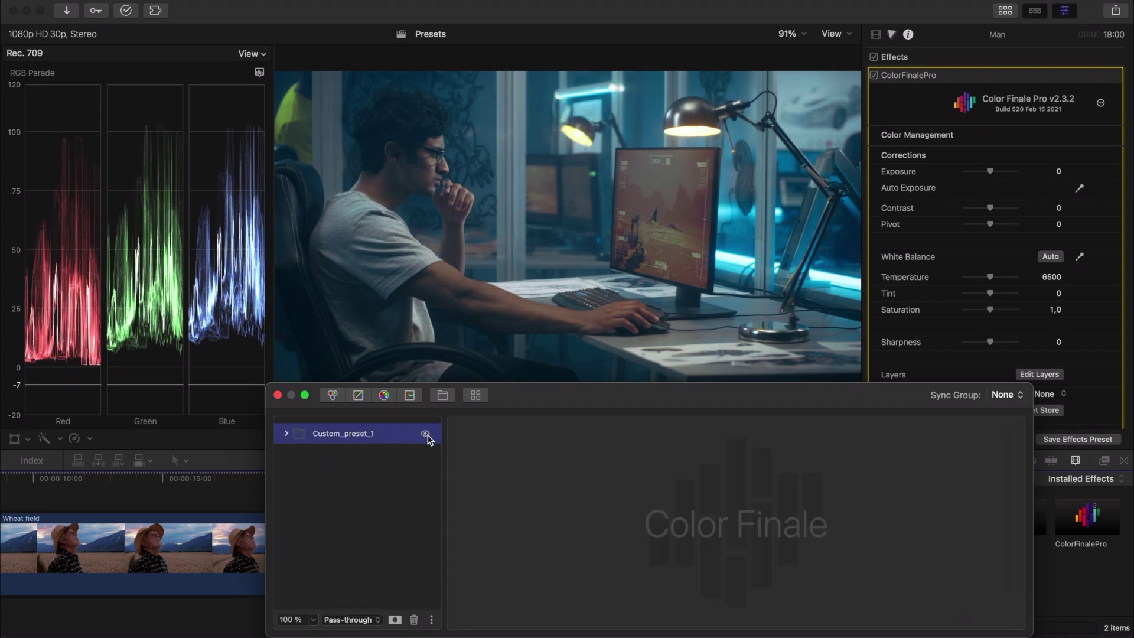
{"action": "left_click", "coordinate": [426, 435]}
Reapply Custom_preset_1 to the Man clip from the recent presets list.
{"action": "left_click", "coordinate": [277, 395]}
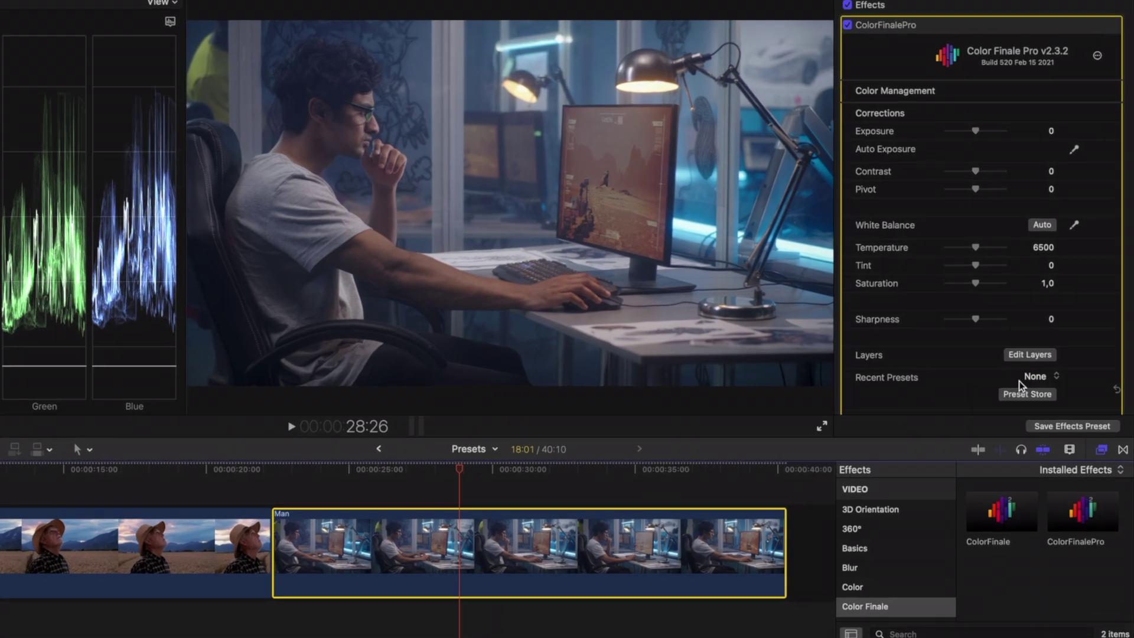
{"action": "left_click", "coordinate": [1045, 394]}
{"action": "left_click", "coordinate": [1047, 413]}
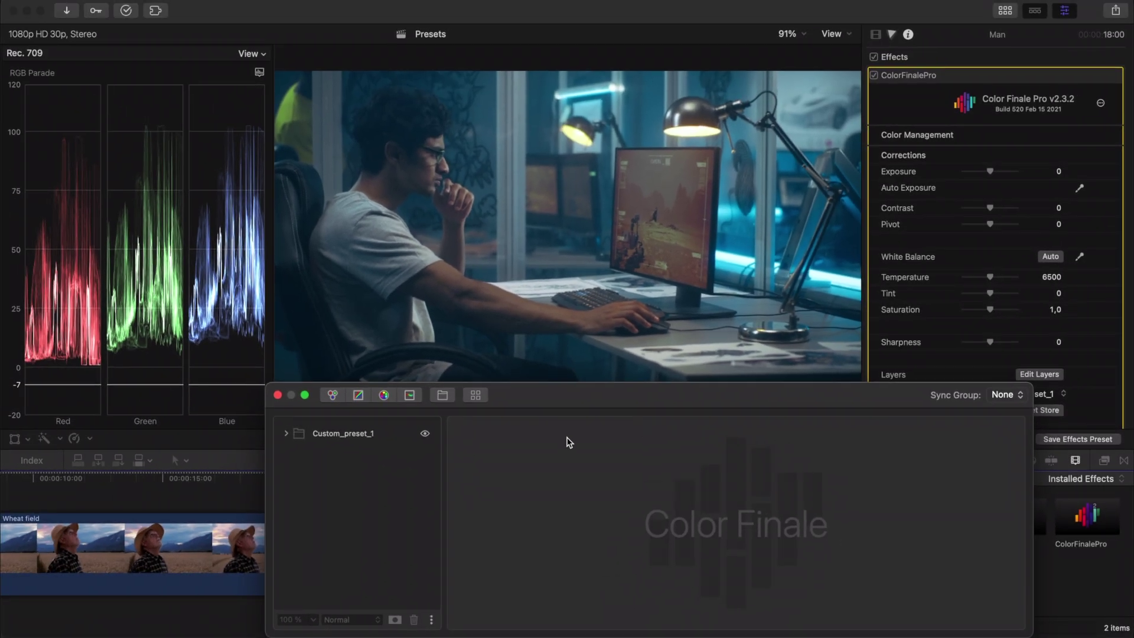
Expand the Custom_preset_1 folder, select its four layers, and collapse it again.
{"action": "left_click", "coordinate": [331, 435]}
{"action": "left_click", "coordinate": [286, 434]}
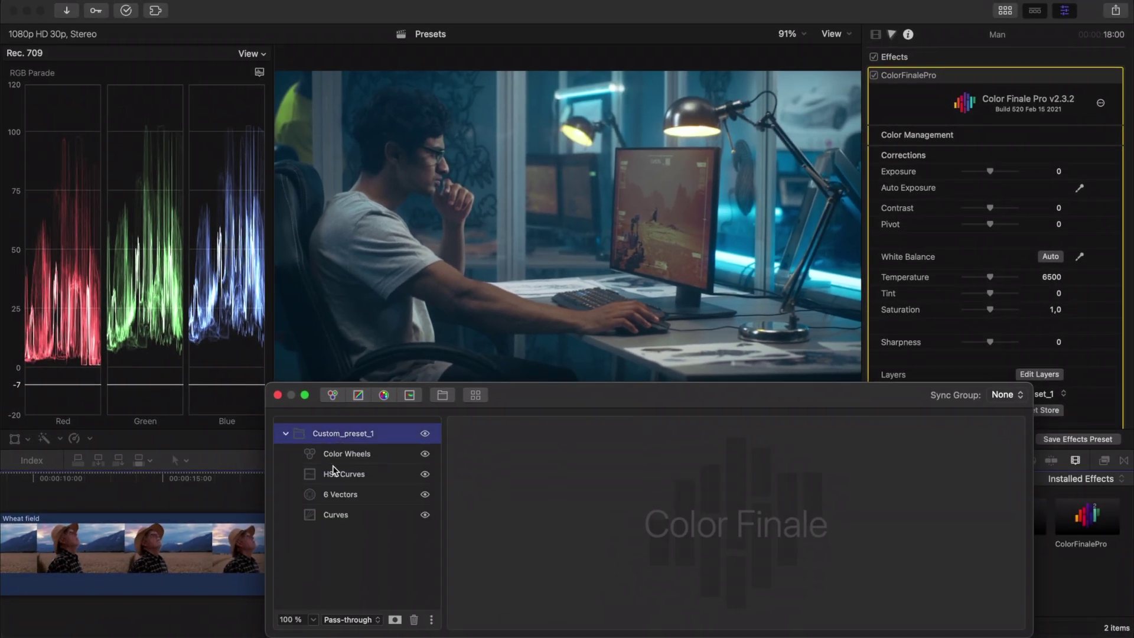
{"action": "left_click_drag", "start_coordinate": [346, 540], "coordinate": [346, 462]}
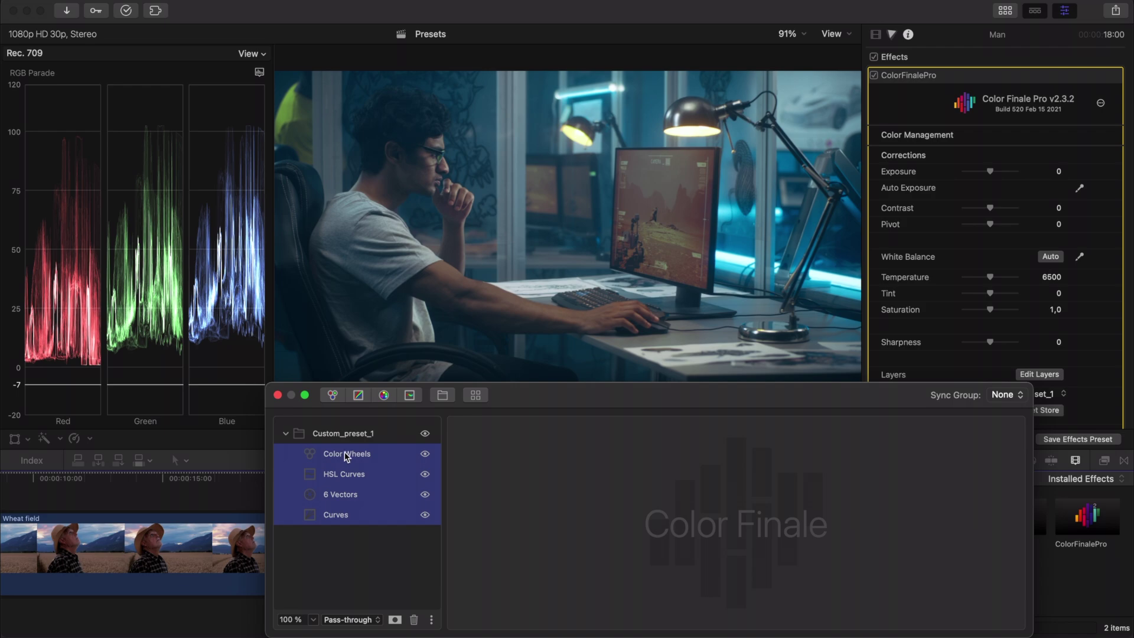
{"action": "left_click", "coordinate": [285, 432]}
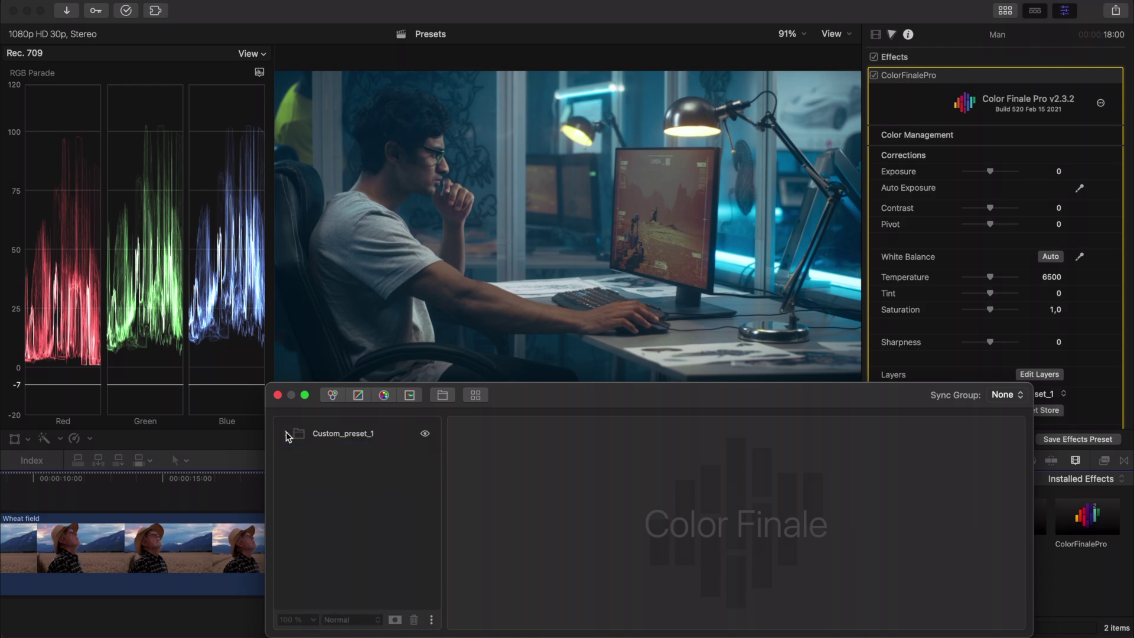